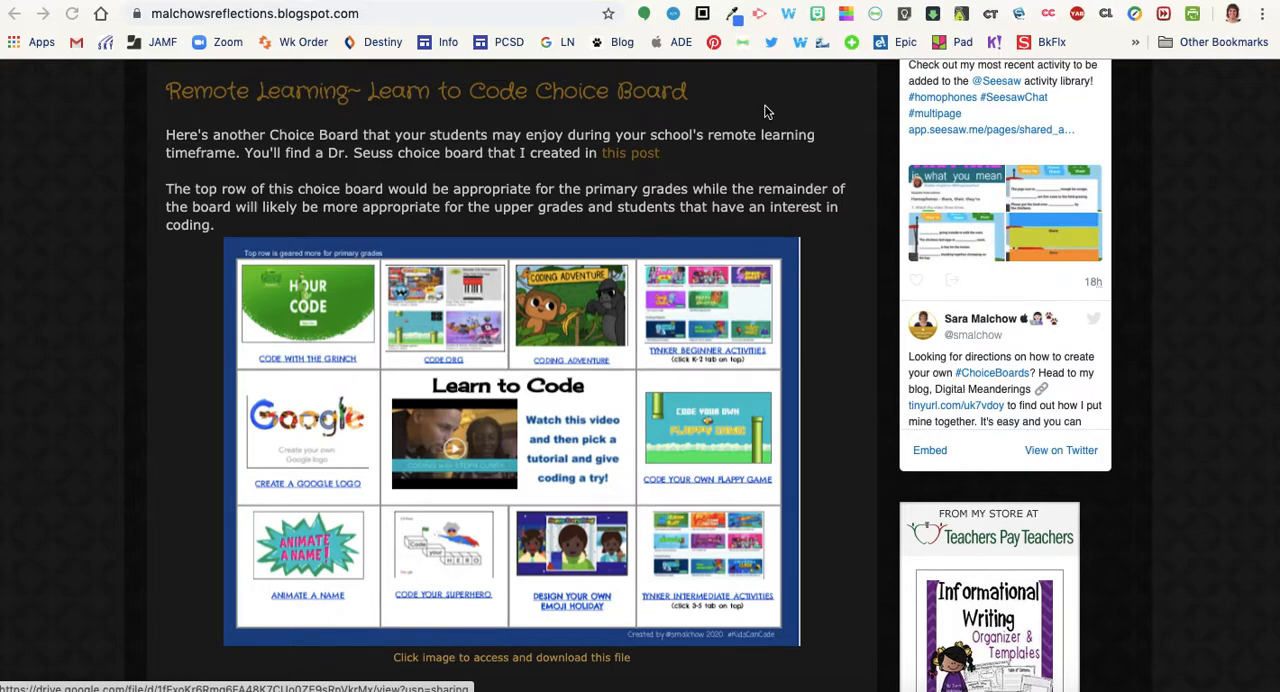
Go to the Google CS First site and sign in as a teacher with the listed Google account
left_click(782, 1)
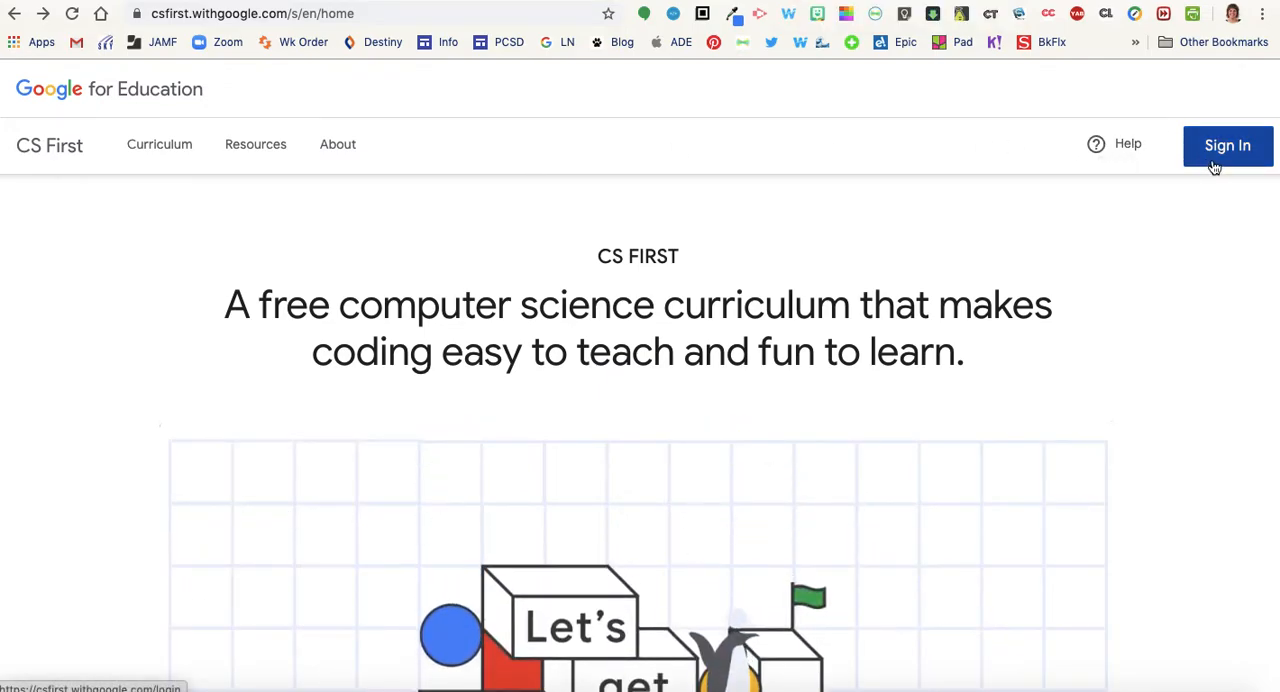
left_click(1221, 156)
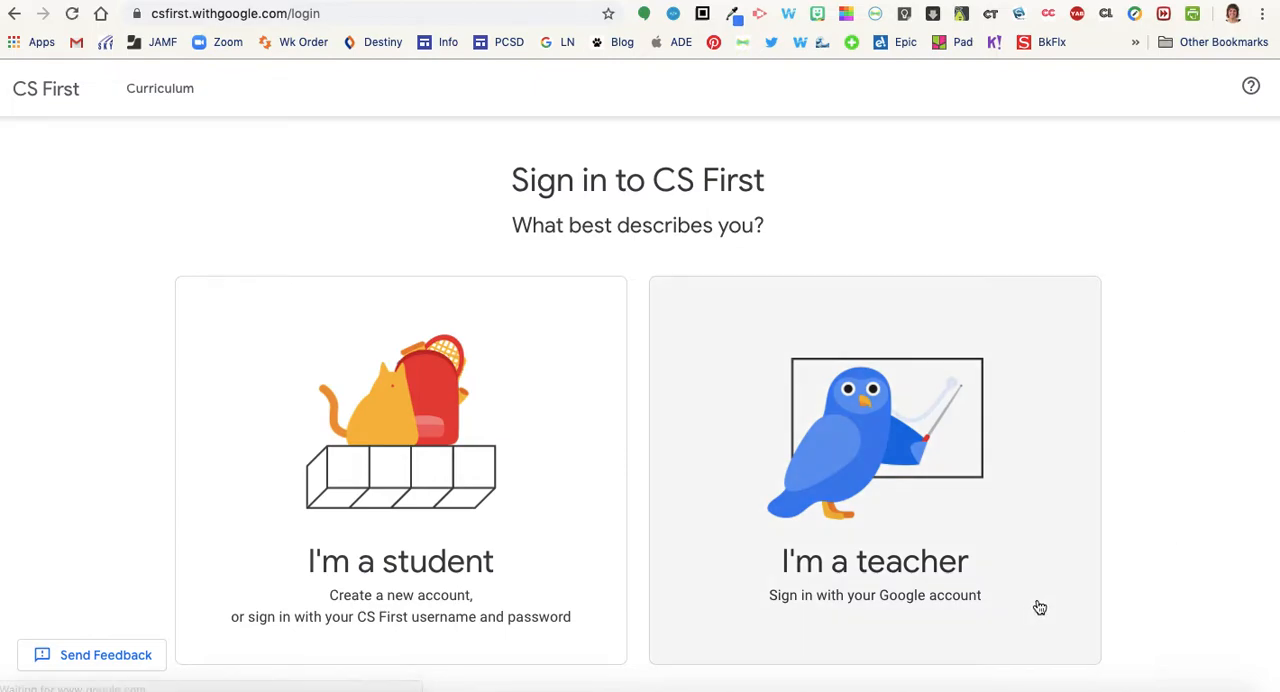
left_click(899, 592)
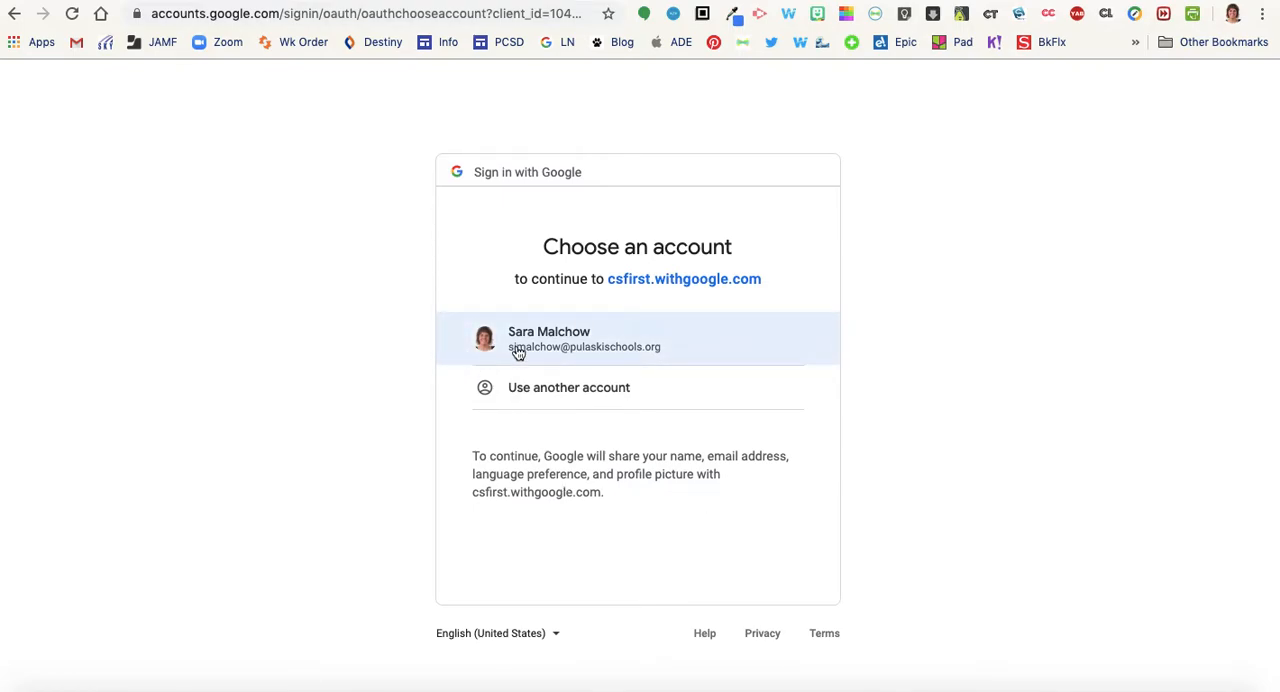
left_click(572, 348)
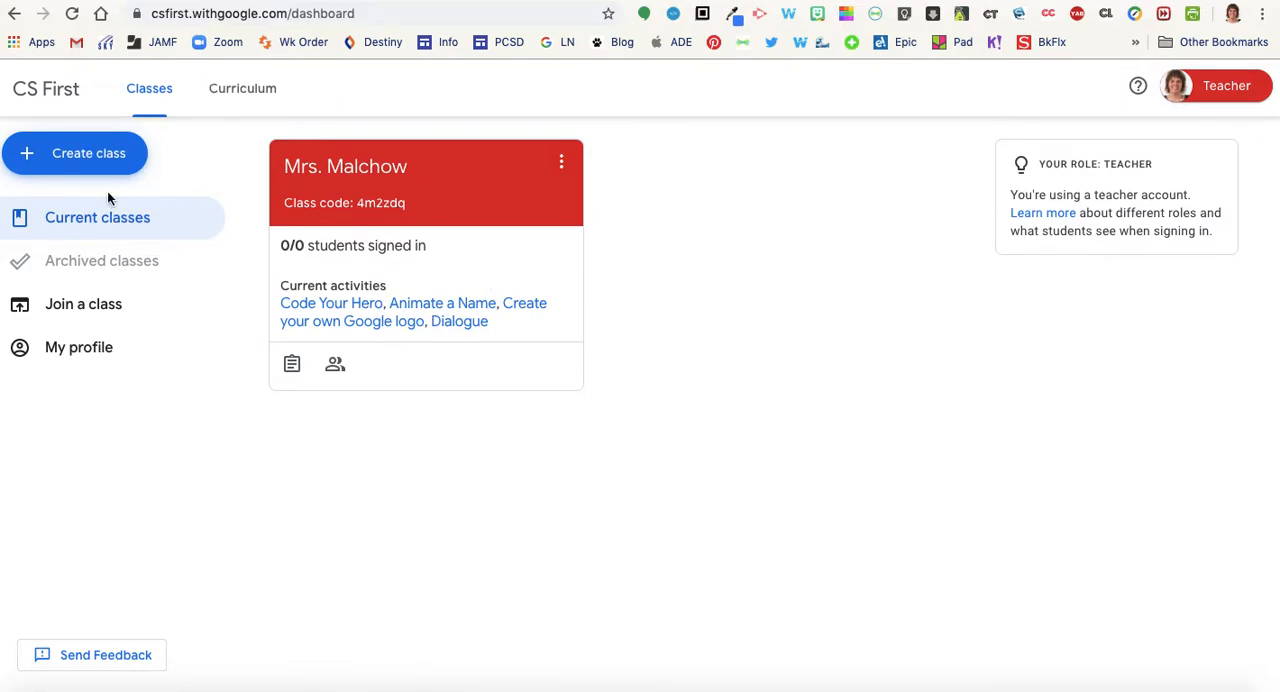
Create a new class named Test with the pink class color
left_click(101, 157)
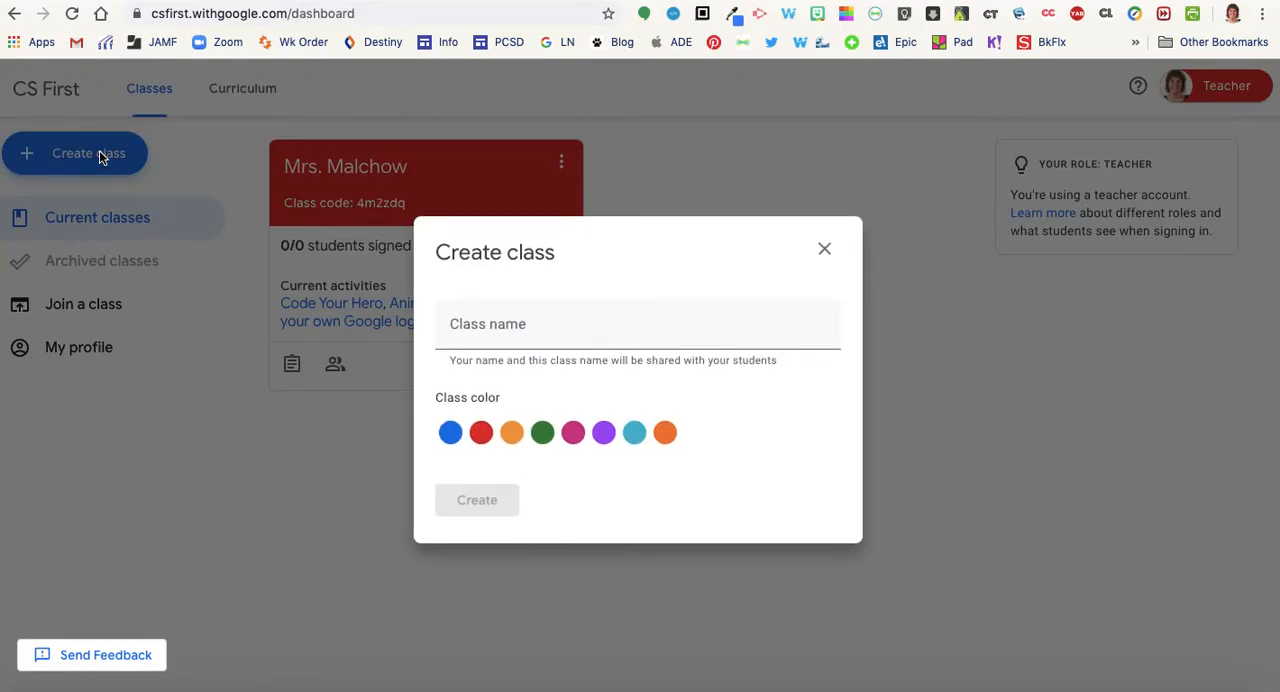
left_click(551, 326)
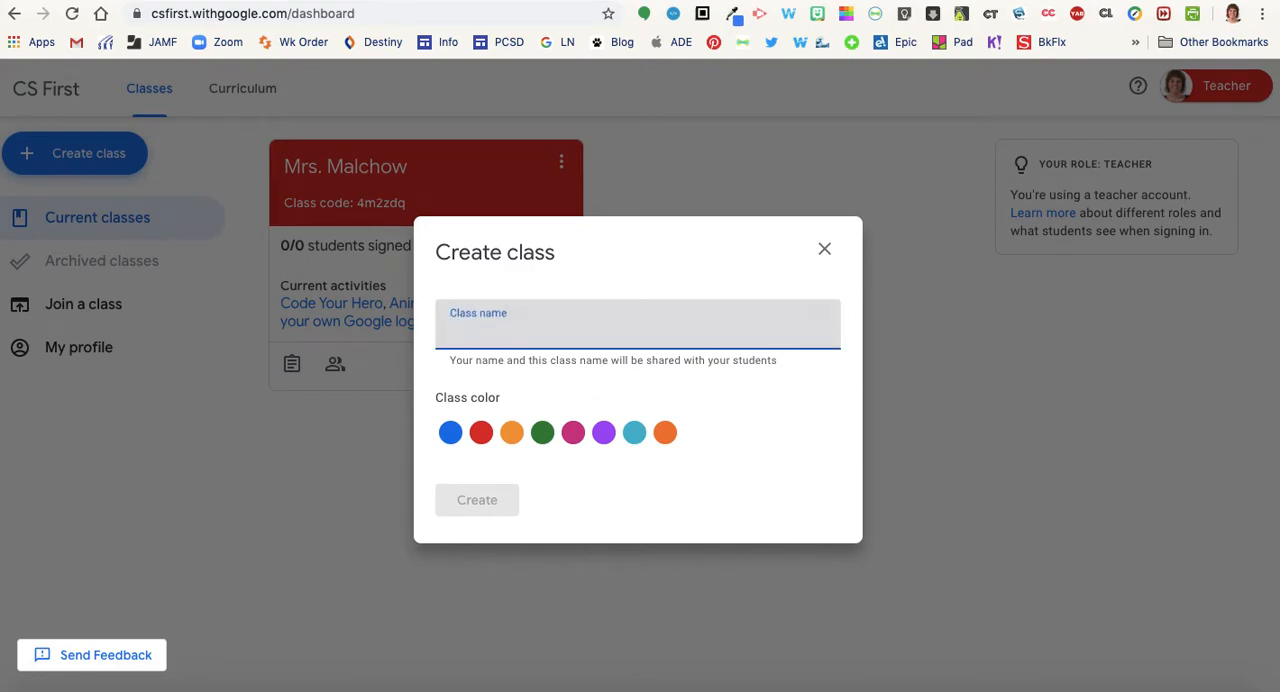
type("Test")
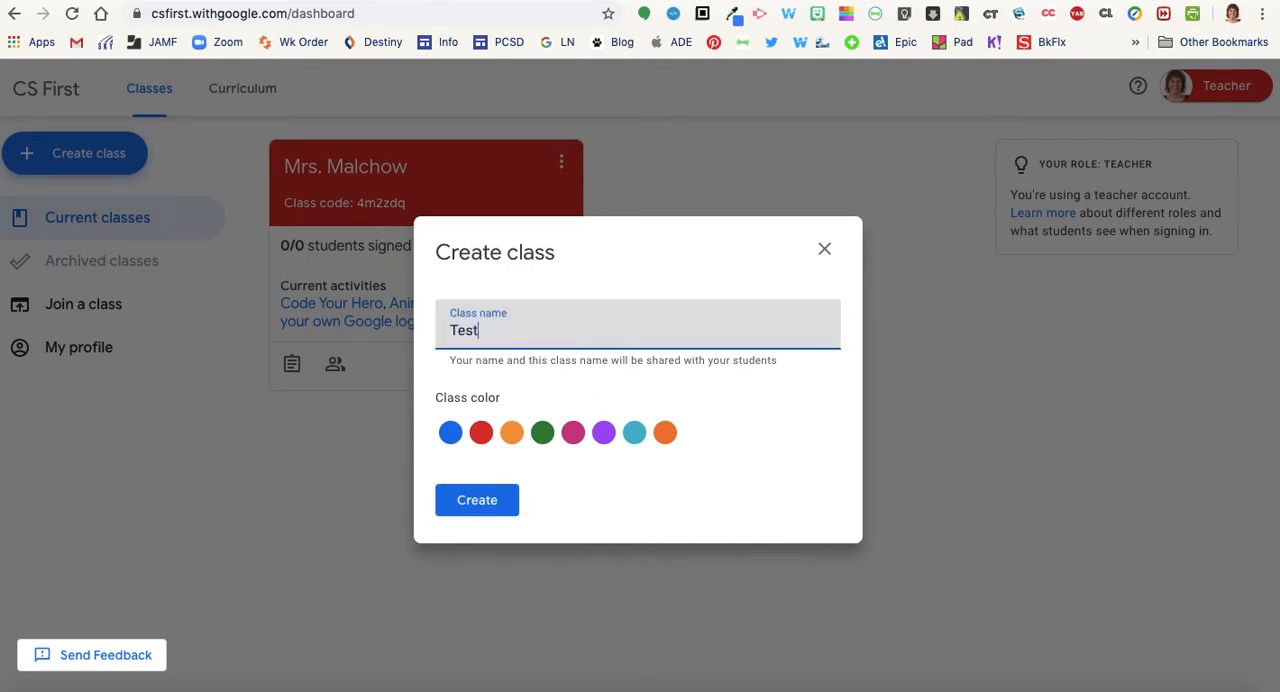
left_click(573, 432)
left_click(482, 502)
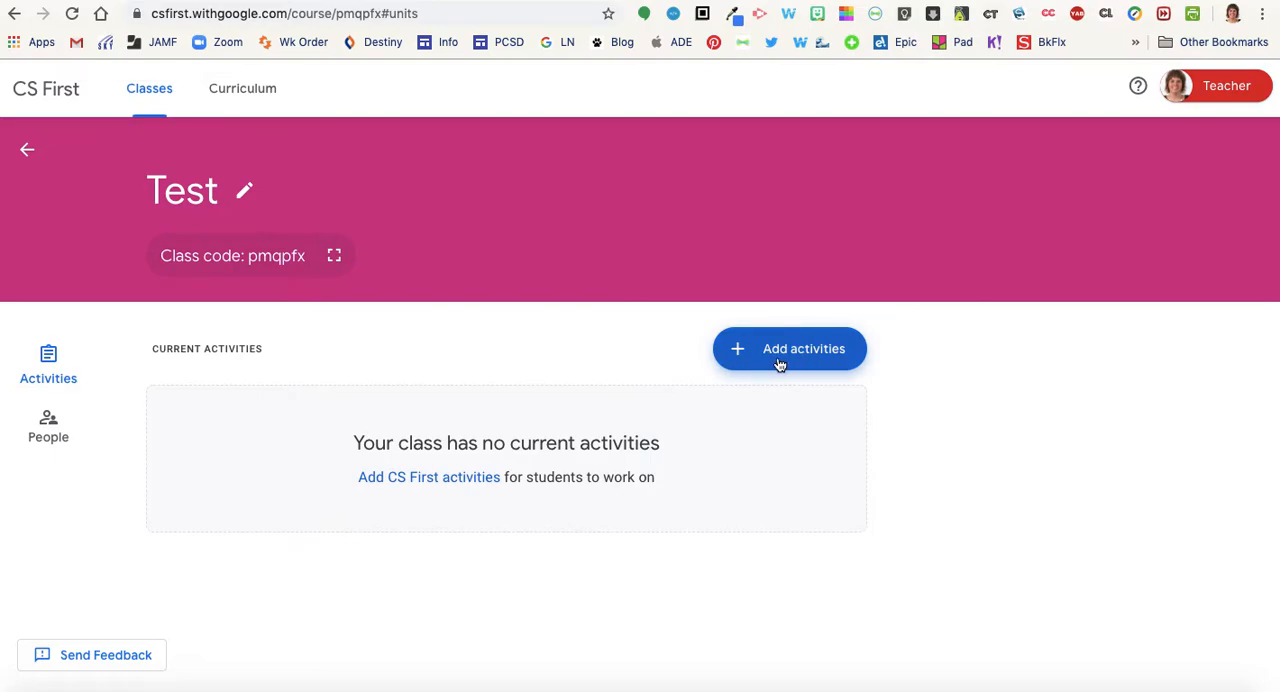
Add the Hour of Code activity "Create your own Google logo" from the curriculum to the Test class
left_click(827, 361)
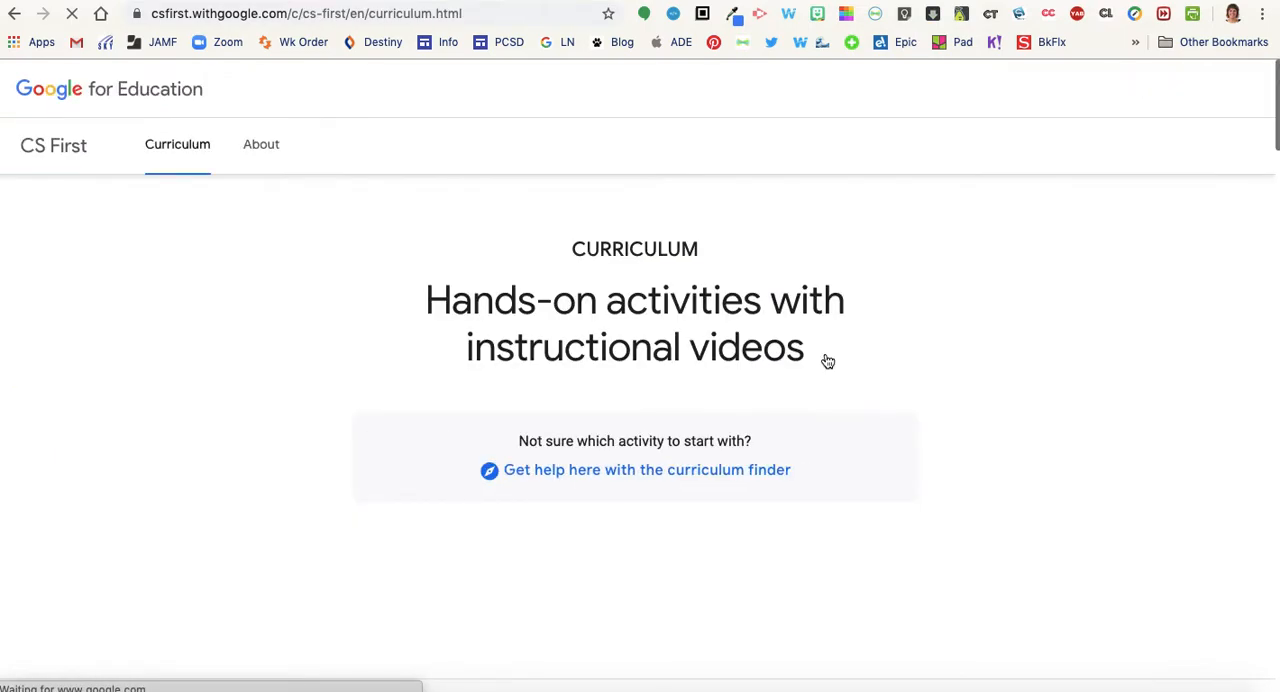
scroll(1018, 470, "down", 1)
scroll(1018, 470, "down", 5)
scroll(1017, 465, "down", 6)
scroll(1018, 471, "down", 2)
scroll(1017, 470, "down", 1)
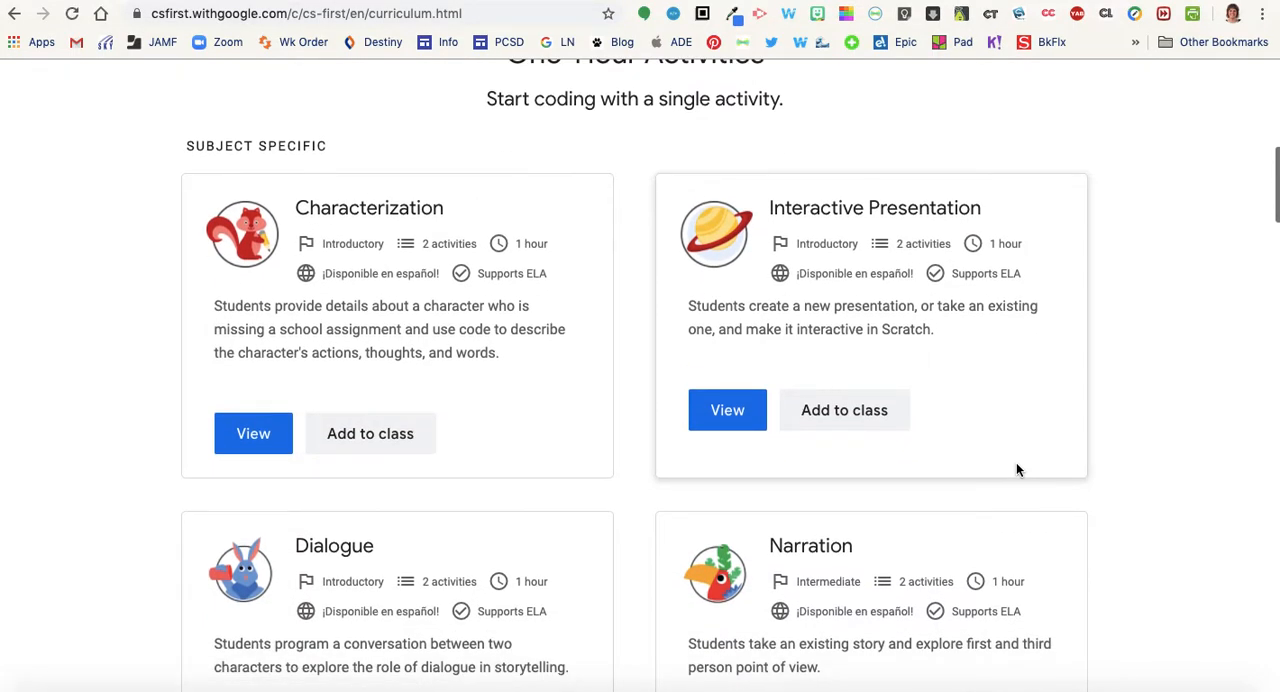
scroll(1017, 469, "down", 1)
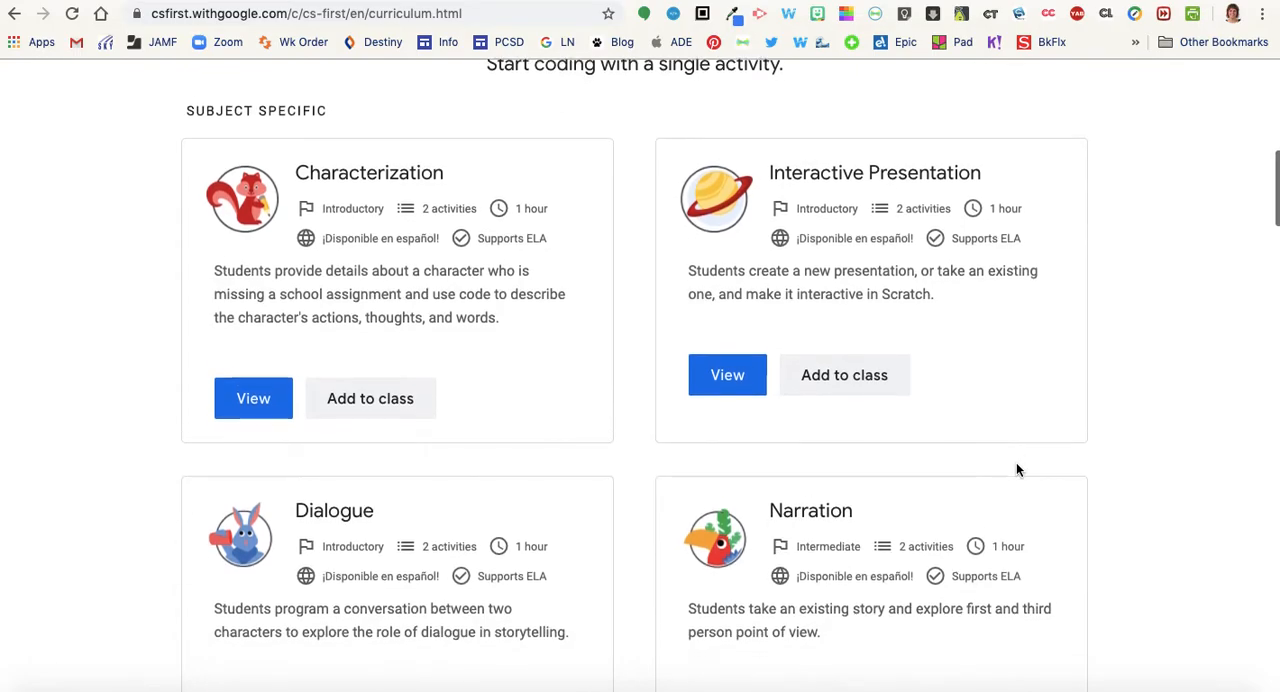
scroll(1018, 471, "down", 1)
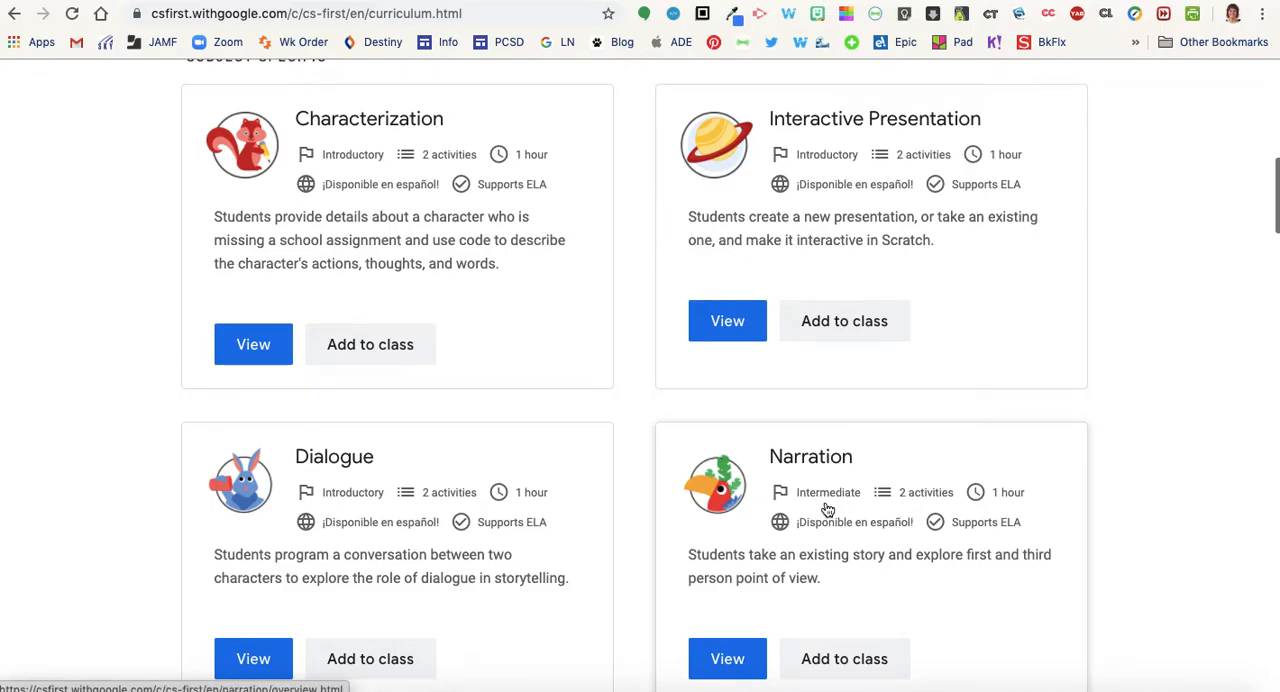
scroll(838, 512, "down", 1)
scroll(838, 512, "down", 5)
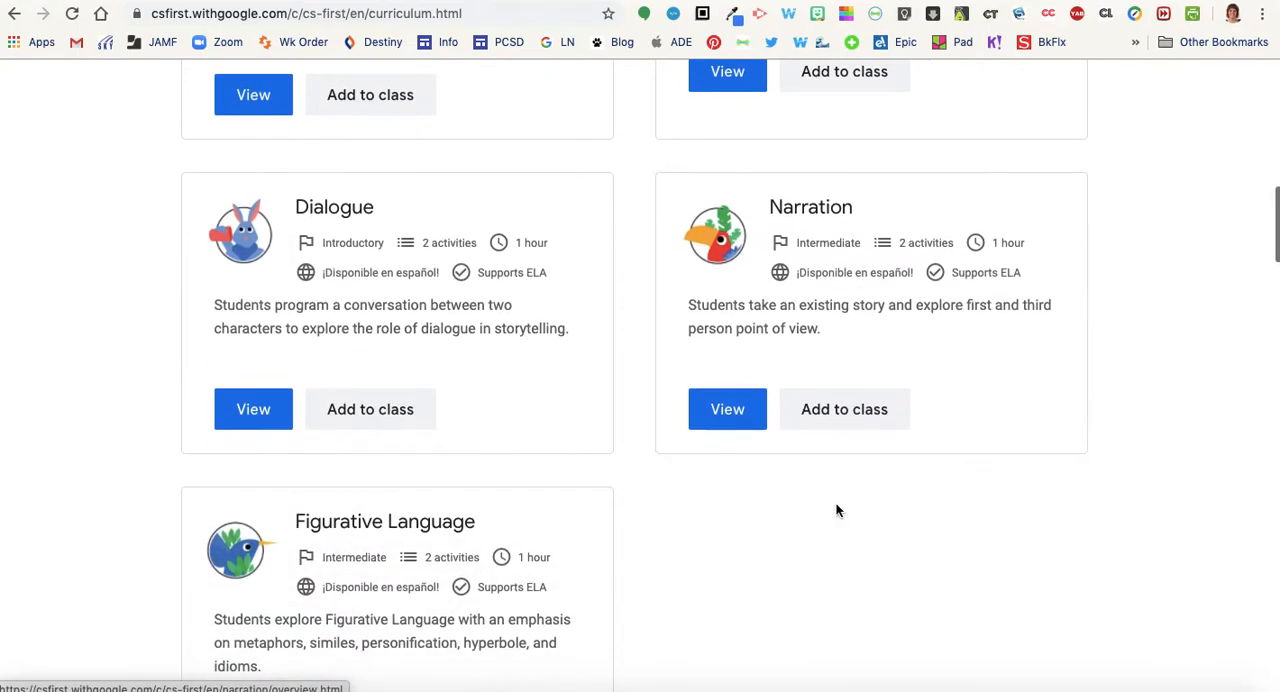
scroll(838, 511, "down", 5)
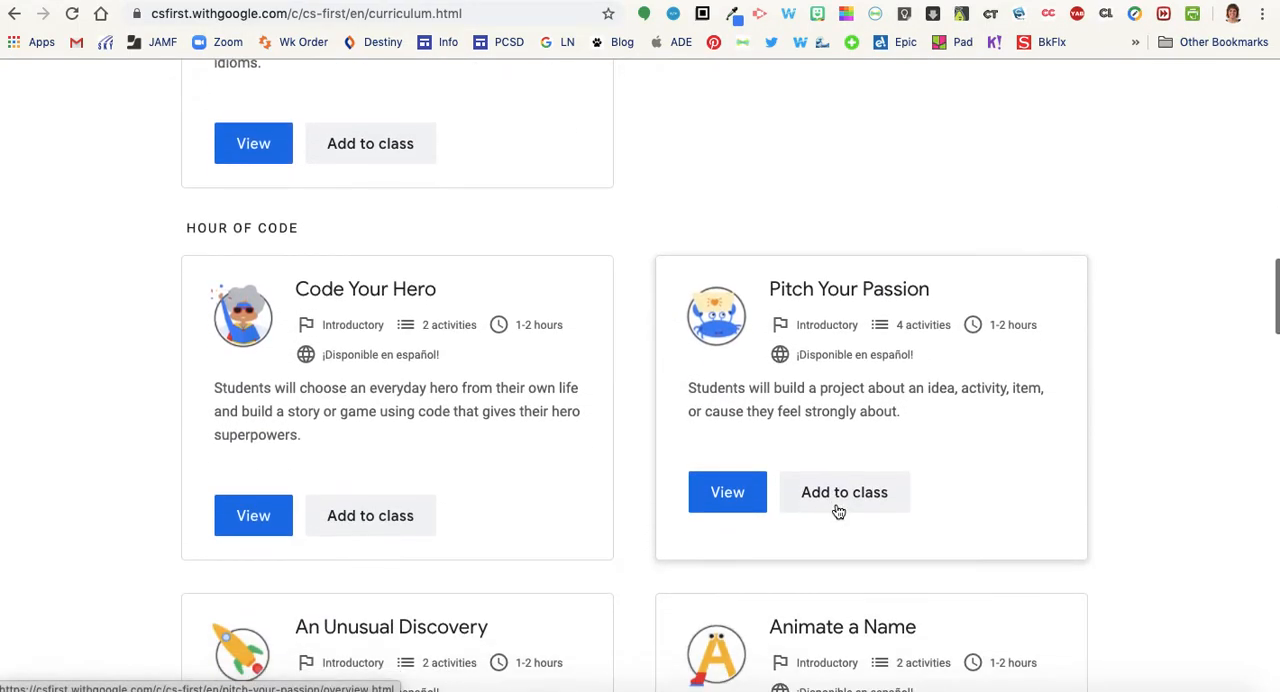
scroll(838, 511, "down", 1)
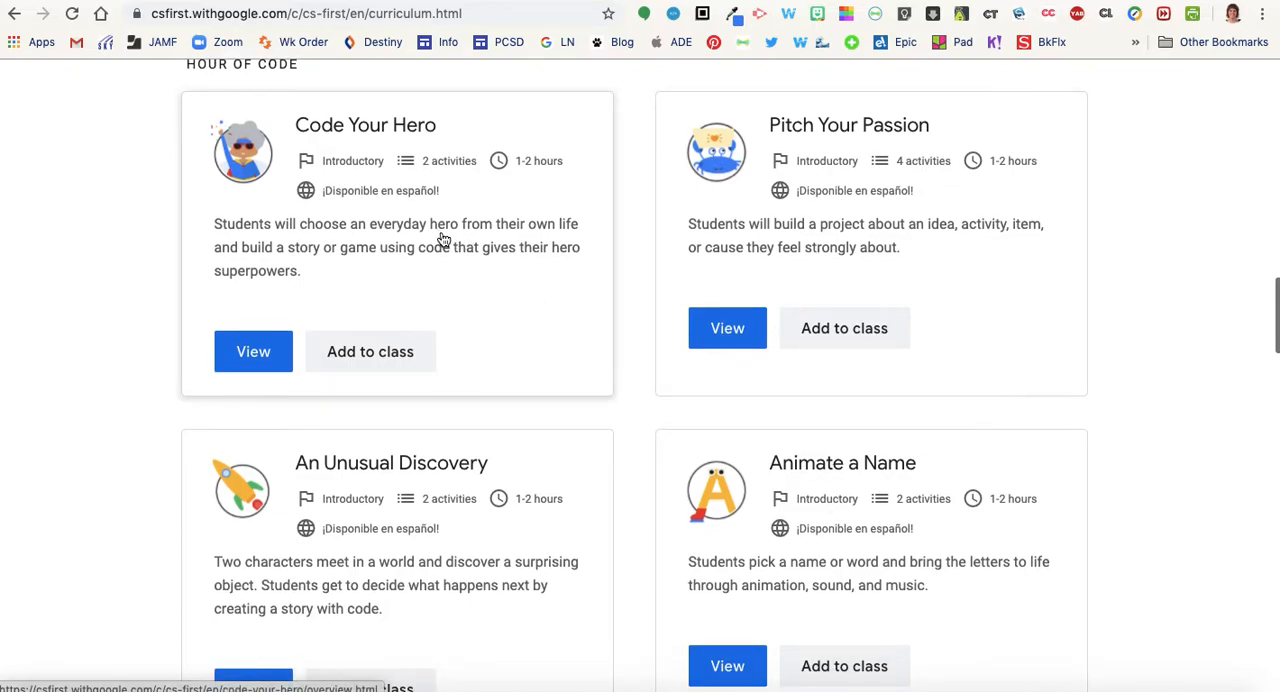
scroll(440, 238, "down", 1)
scroll(808, 500, "down", 3)
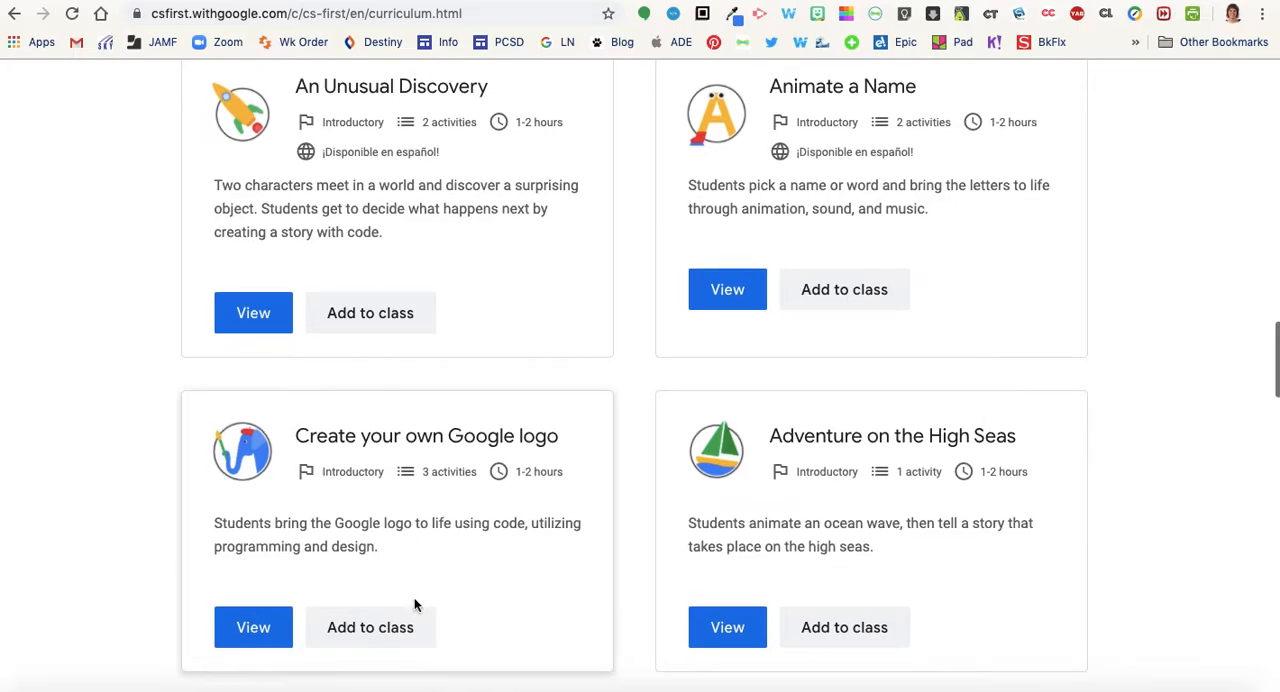
left_click(367, 636)
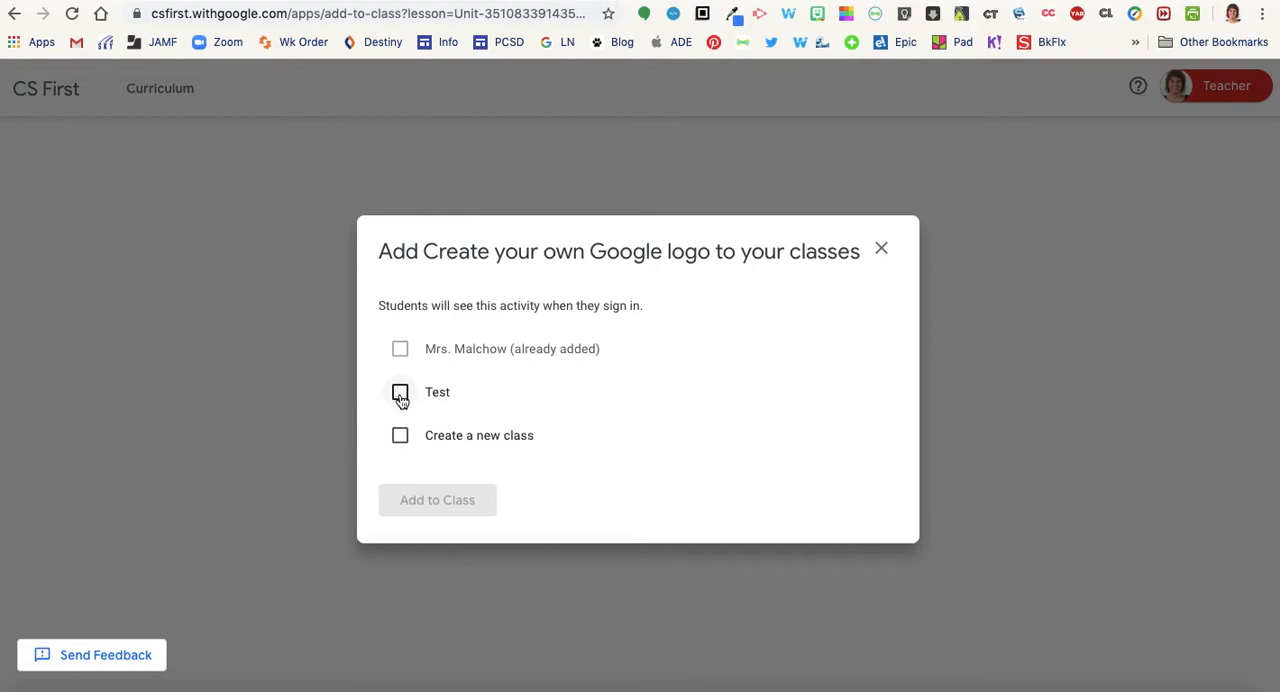
left_click(400, 401)
left_click(428, 500)
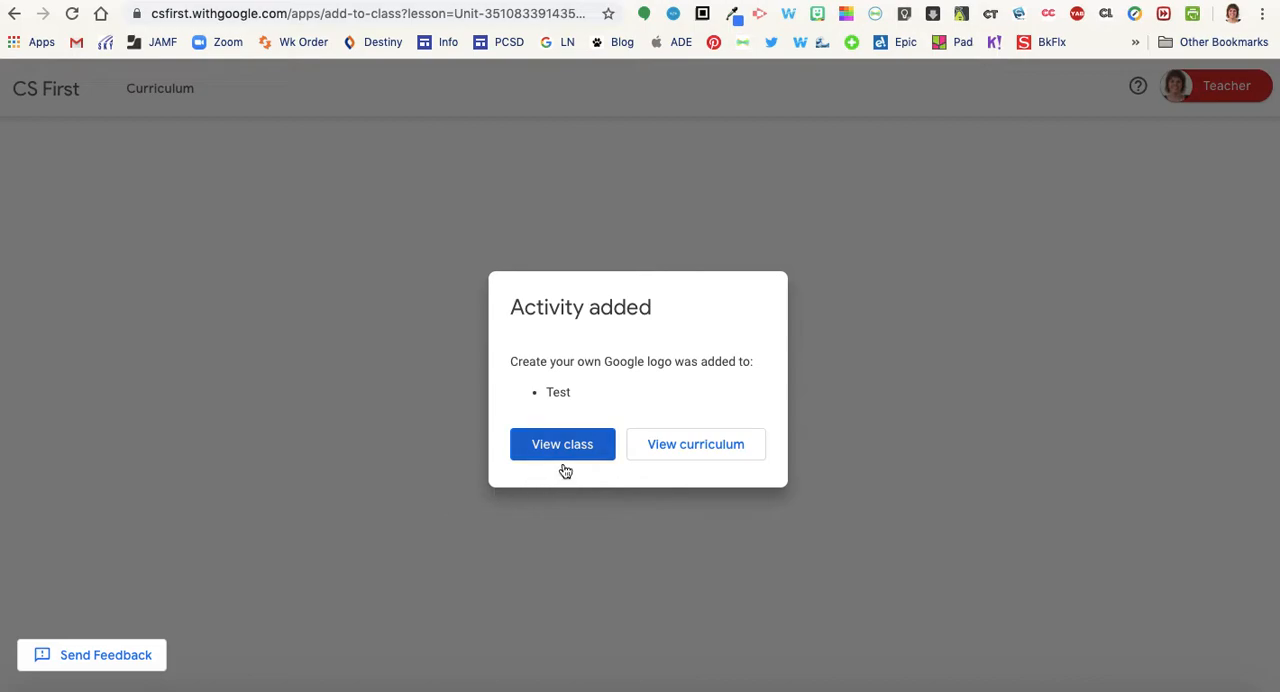
Return to the curriculum and add the "Code Your Hero" activity to the Test class
left_click(719, 455)
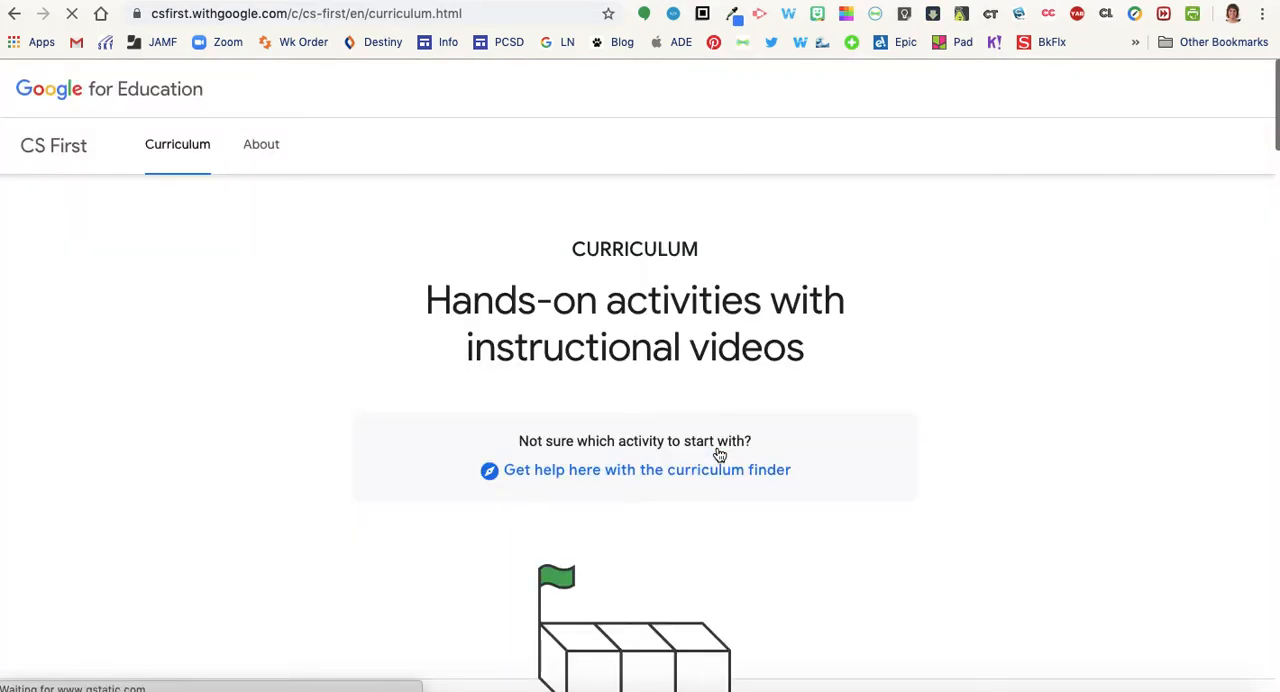
scroll(866, 500, "down", 3)
scroll(867, 503, "down", 15)
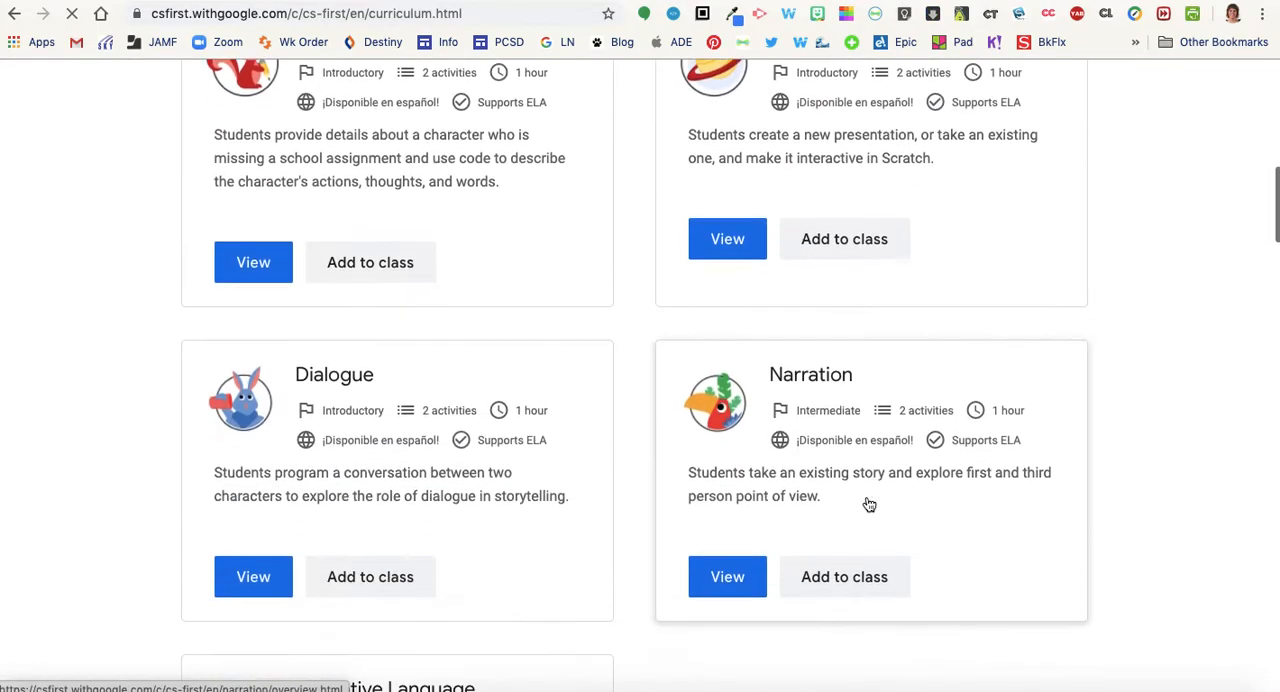
scroll(869, 505, "down", 2)
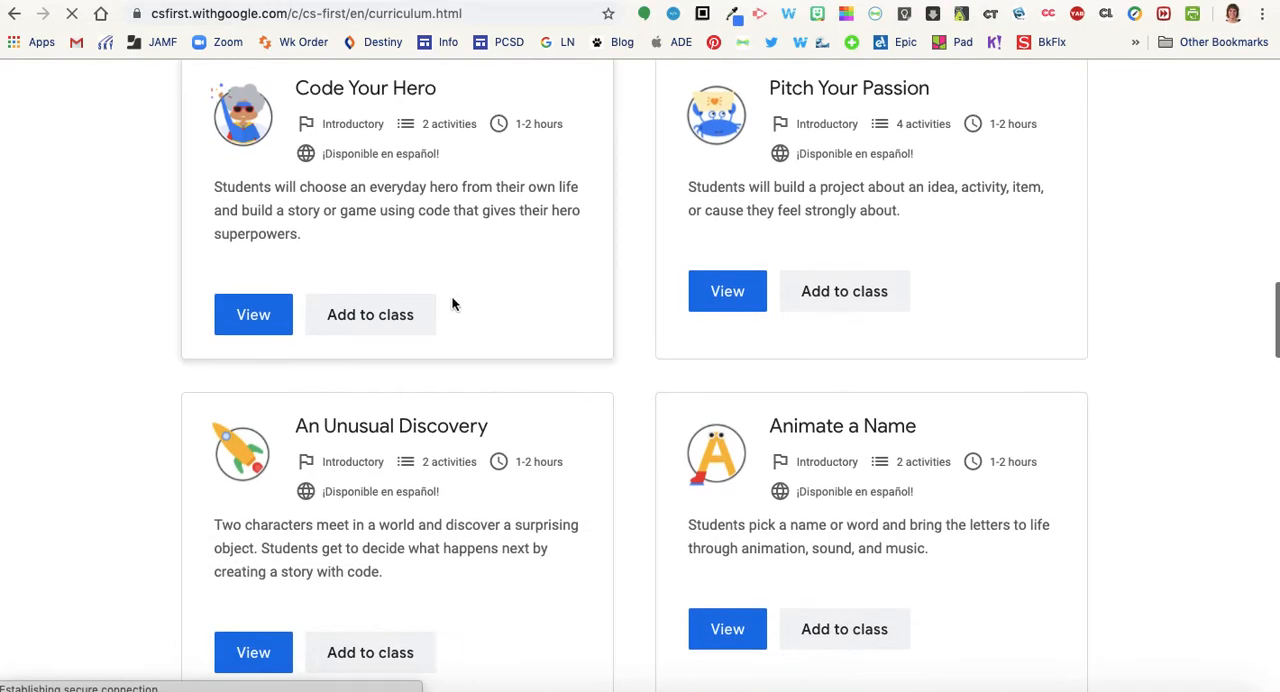
left_click(370, 322)
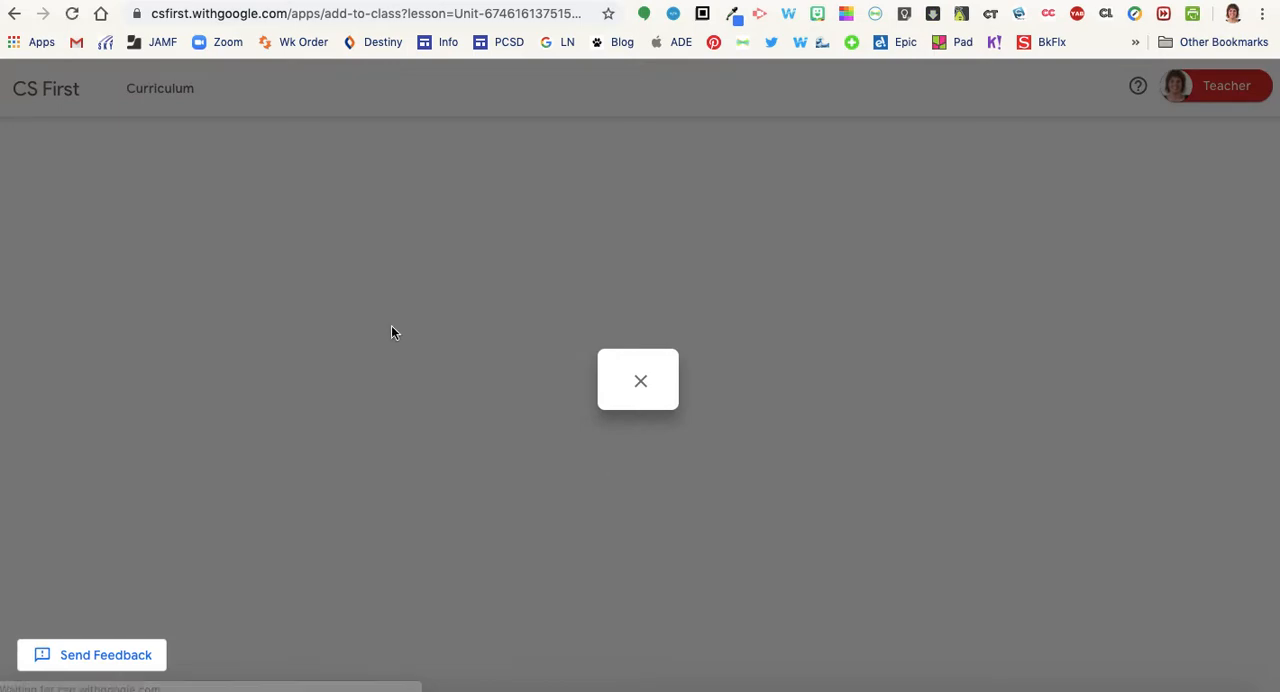
left_click(467, 393)
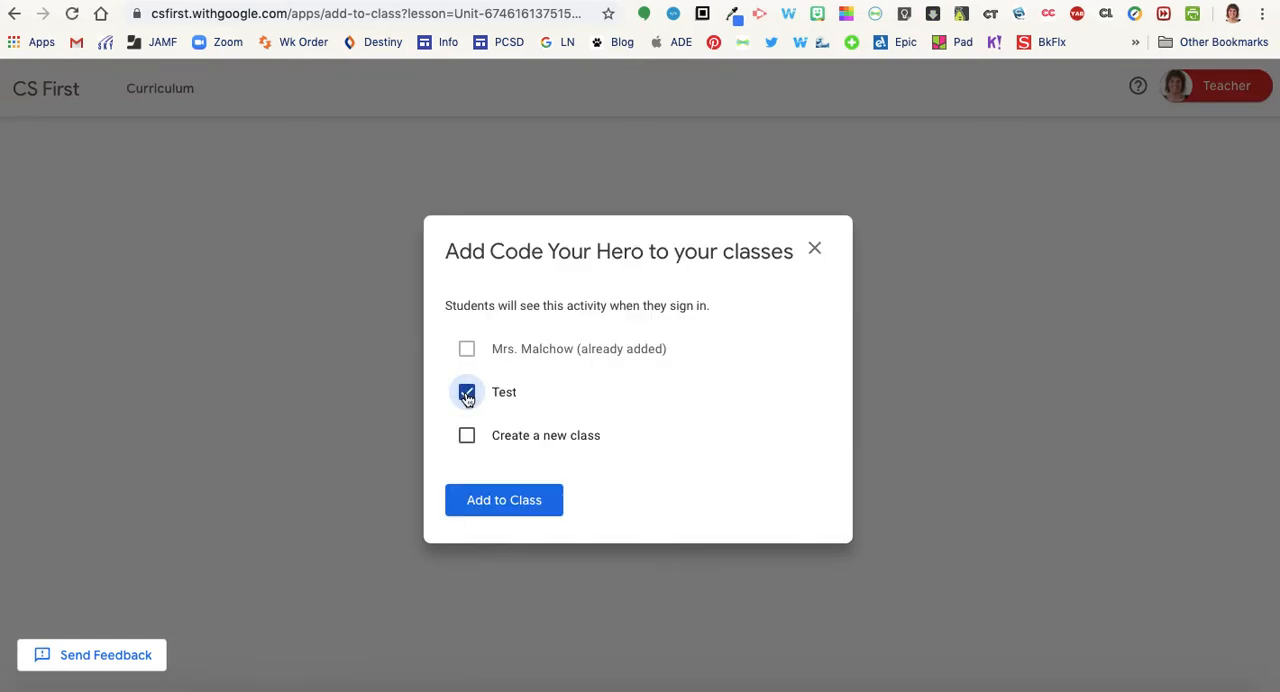
left_click(520, 500)
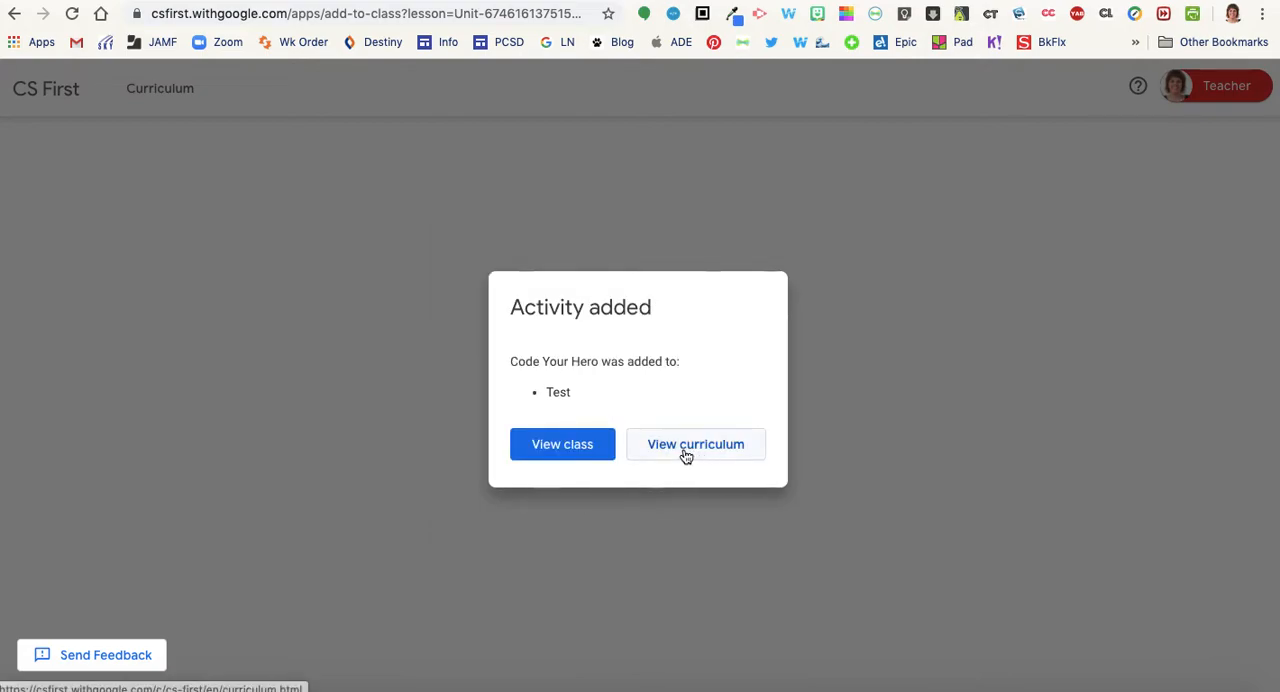
Open the Test class and look over its current activities and their progress summaries
left_click(550, 448)
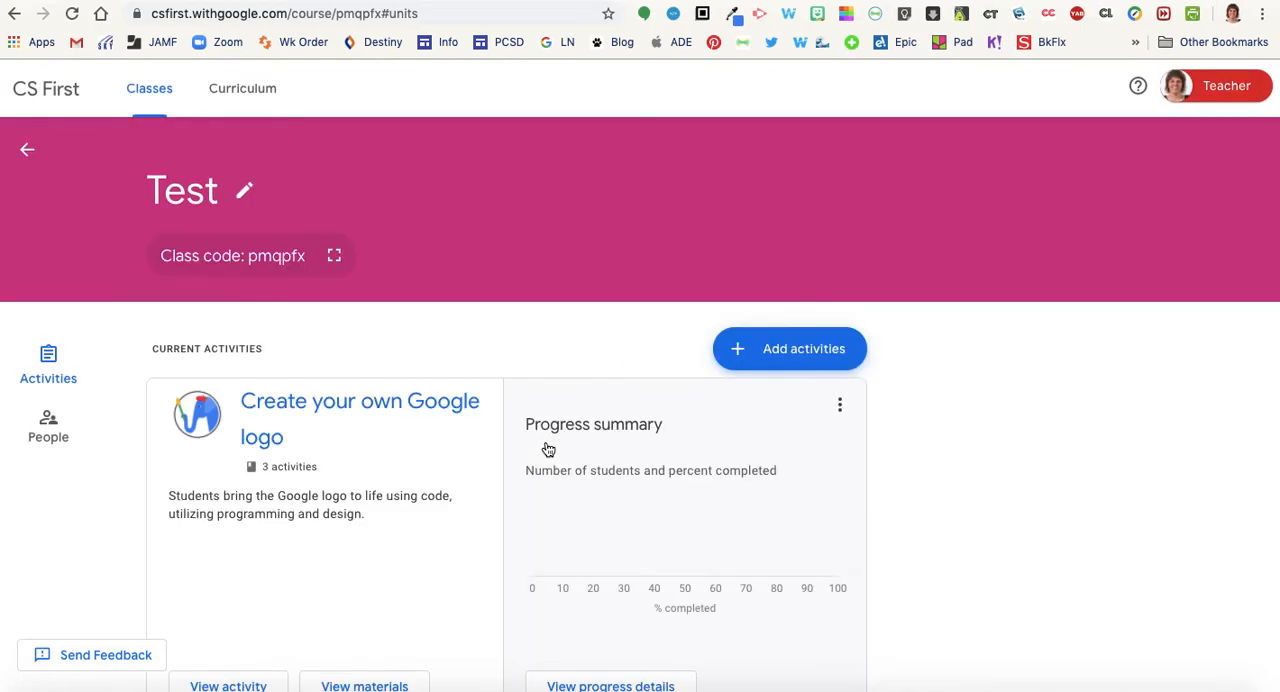
scroll(548, 450, "down", 3)
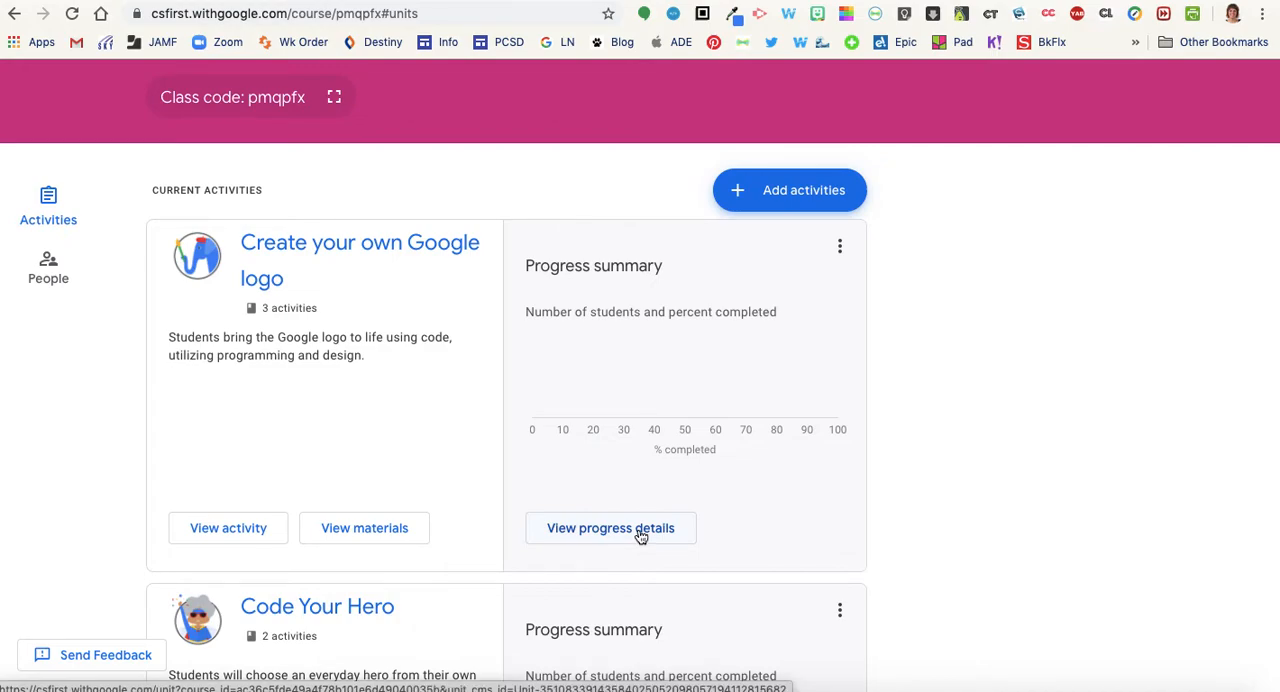
scroll(427, 445, "down", 1)
scroll(427, 440, "up", 1)
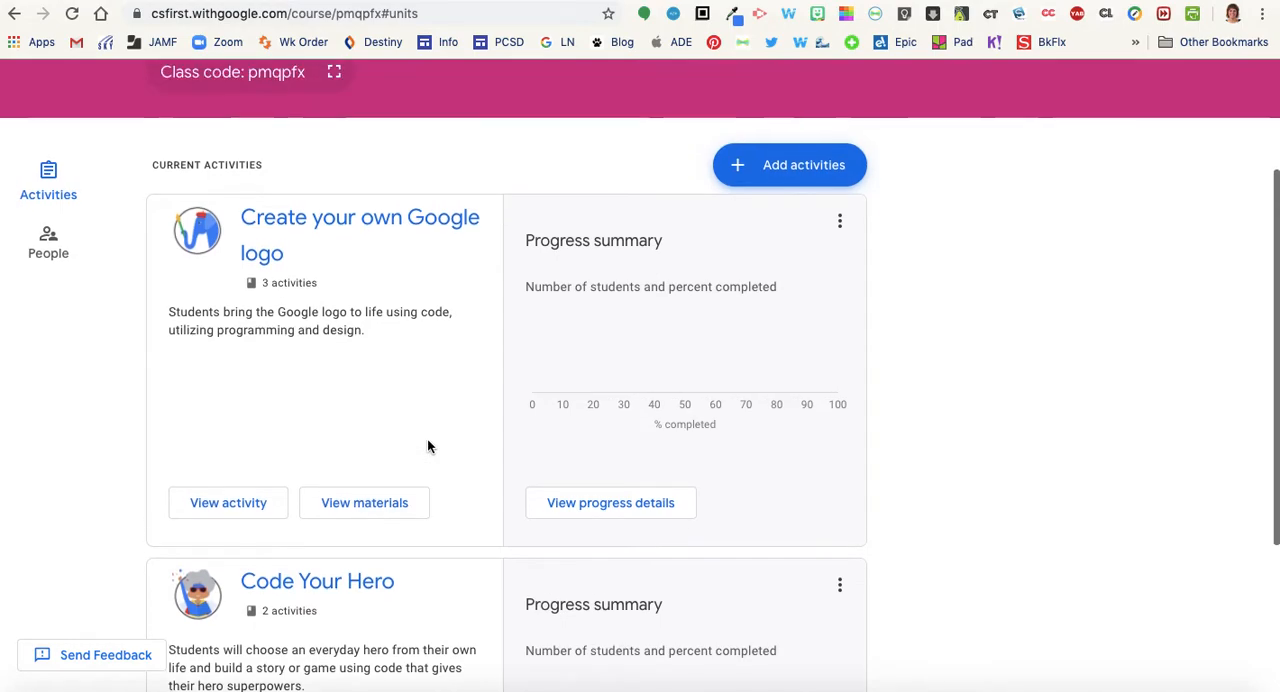
Review the Test class's joining instructions for students and co-teachers, highlighting the line with the student class code
left_click(55, 249)
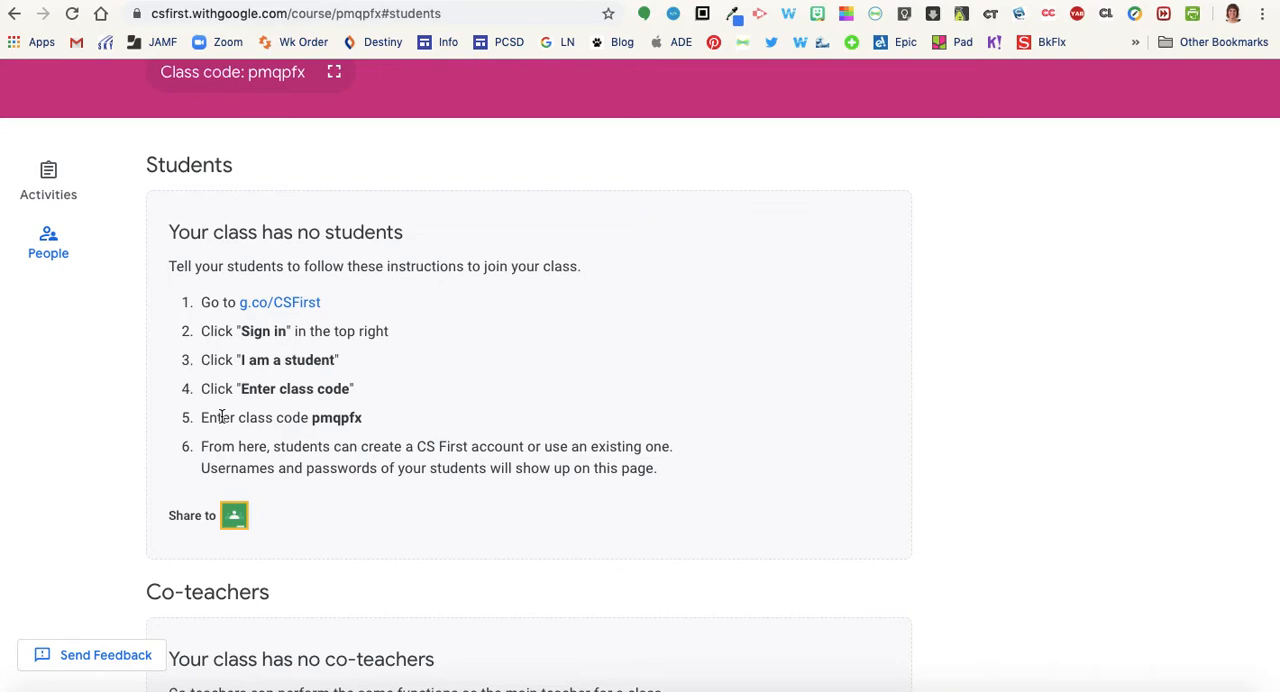
left_click_drag(201, 418, 380, 430)
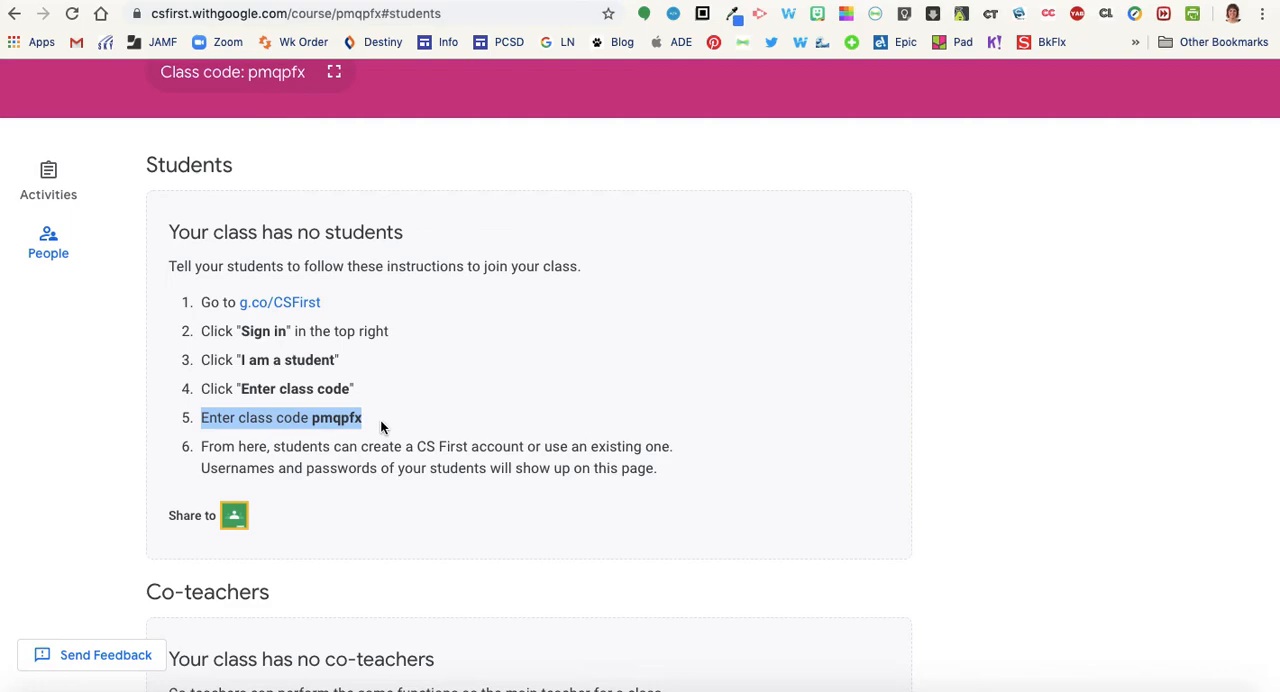
scroll(380, 425, "down", 5)
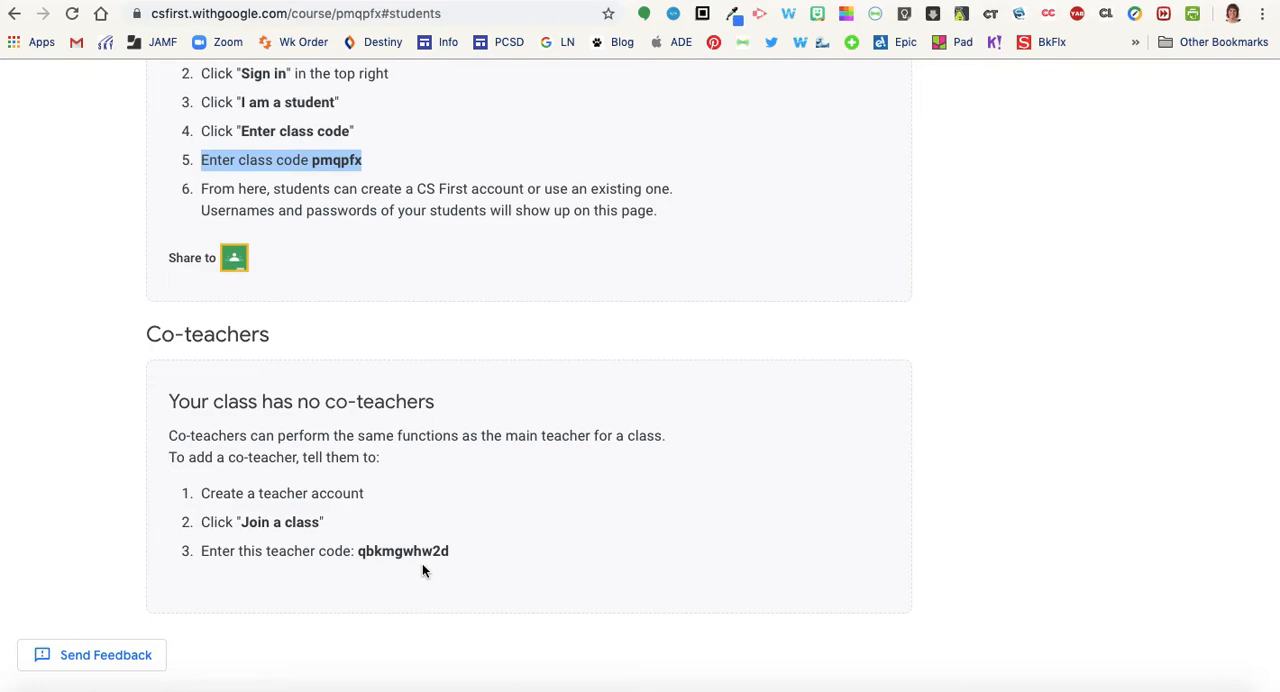
scroll(630, 492, "up", 5)
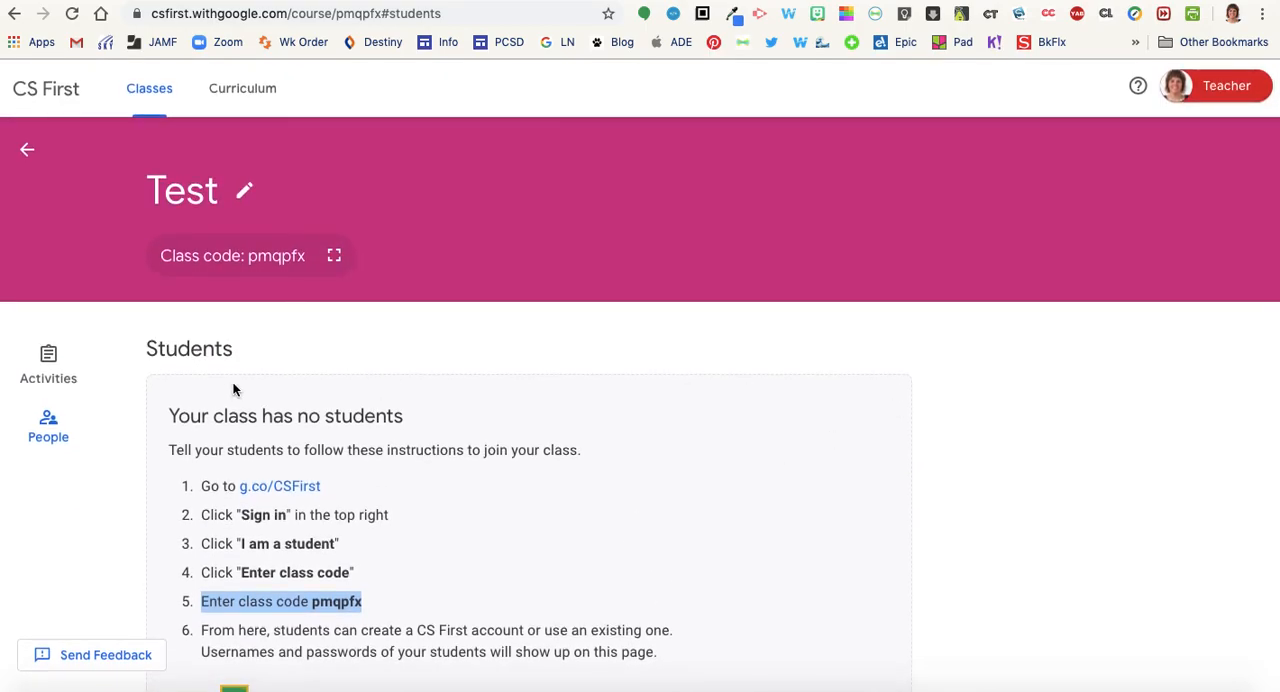
View the teacher profile and go back to the overview of current classes
left_click(1222, 88)
left_click(1095, 175)
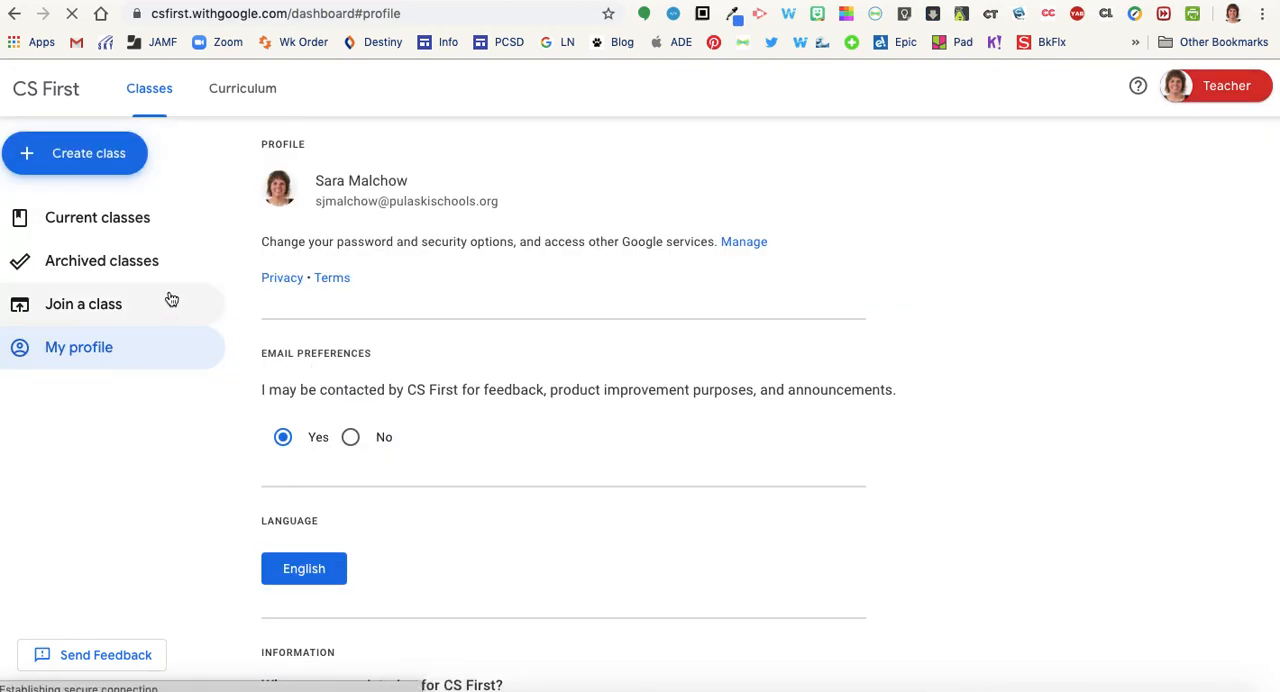
left_click(140, 218)
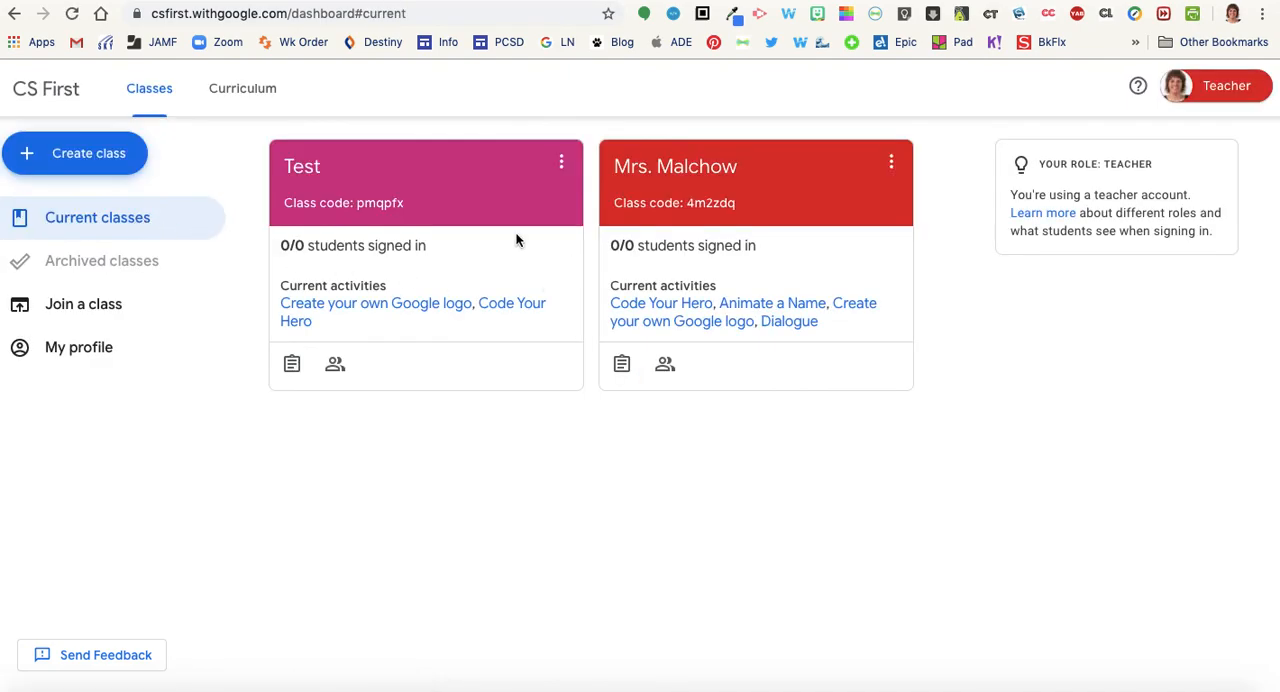